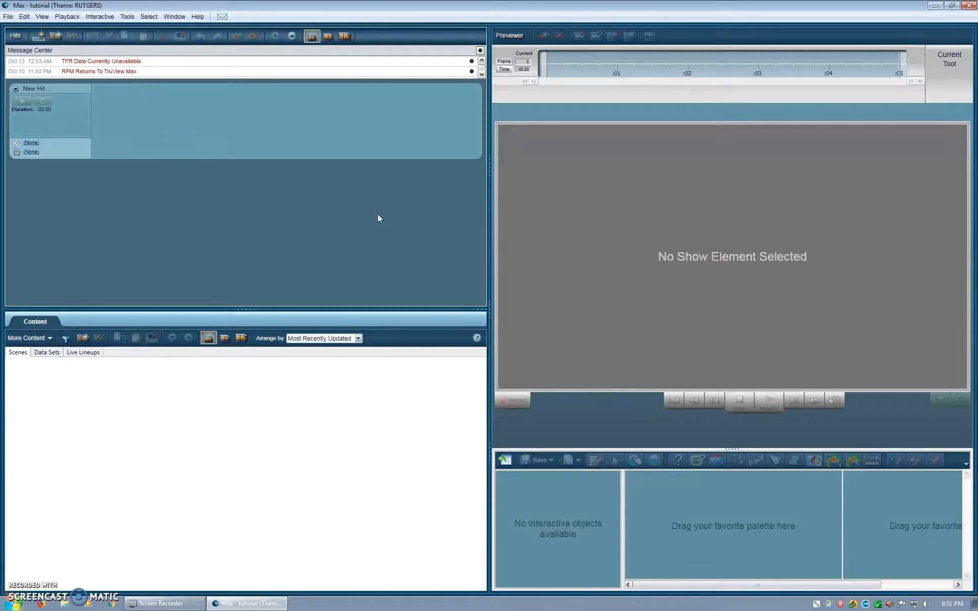
Step: Create a new data set based on the Rutgers Earth Design
{"action": "left_click", "coordinate": [11, 17]}
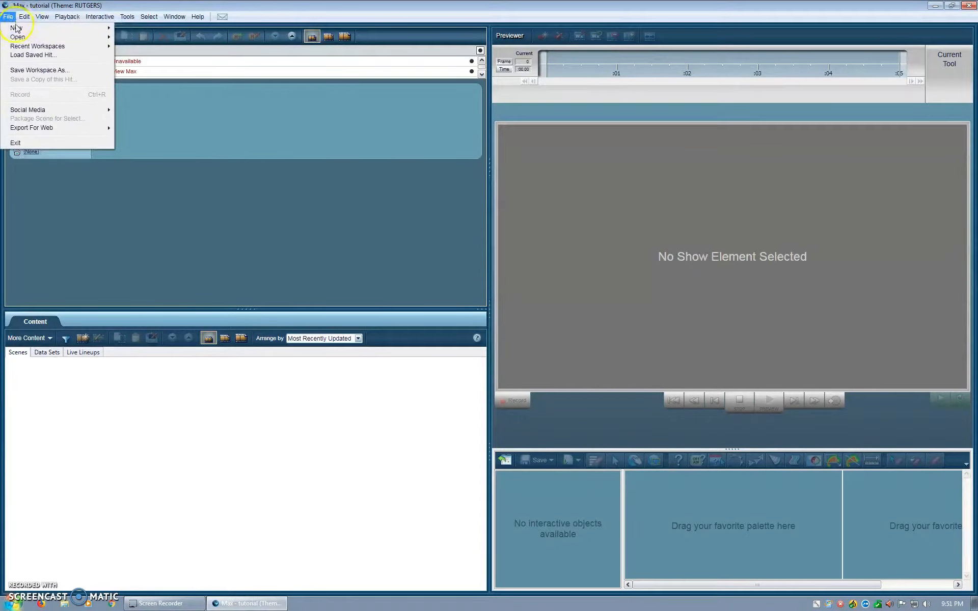
{"action": "mouse_move", "coordinate": [16, 28]}
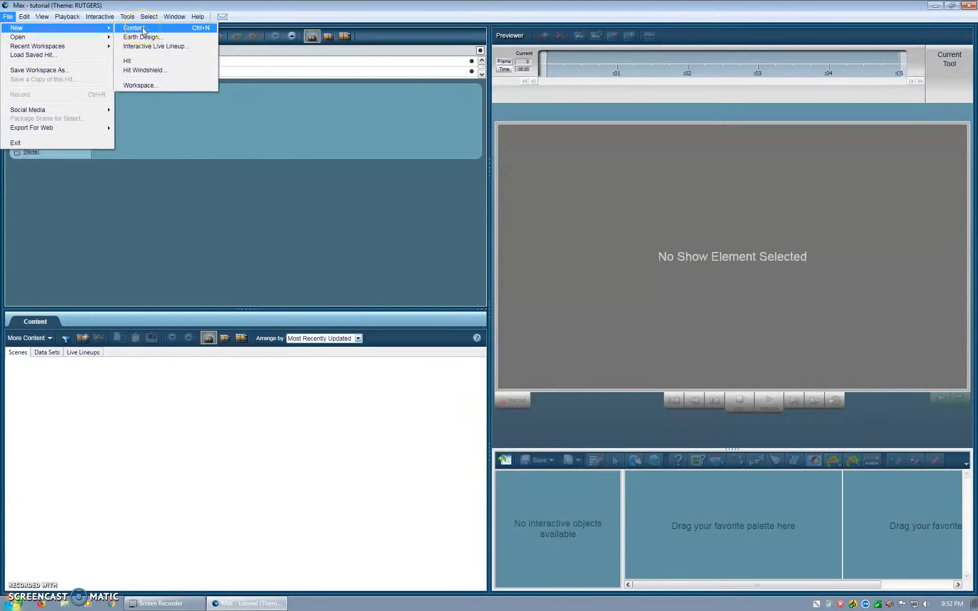
{"action": "left_click", "coordinate": [135, 28]}
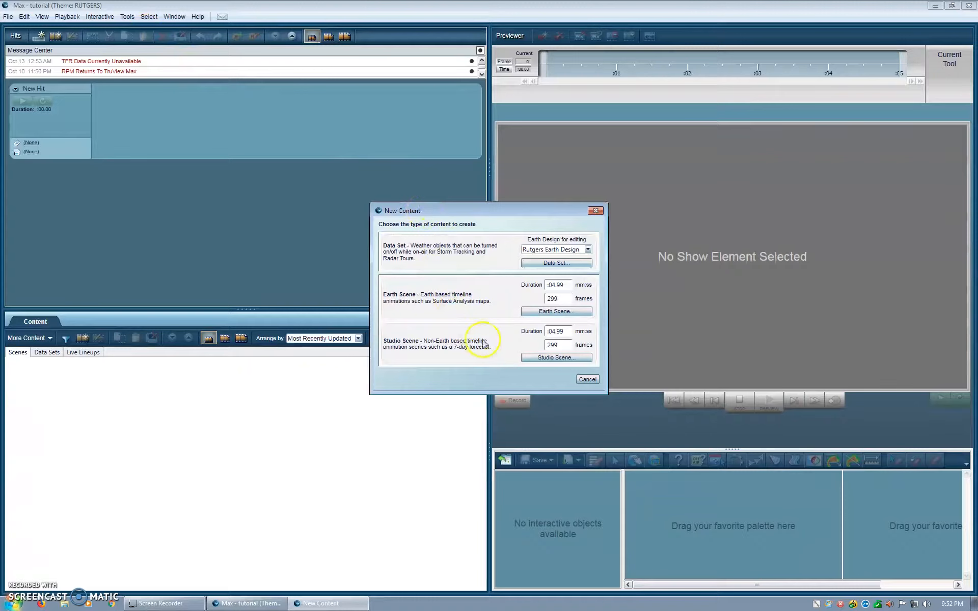
{"action": "left_click", "coordinate": [541, 264]}
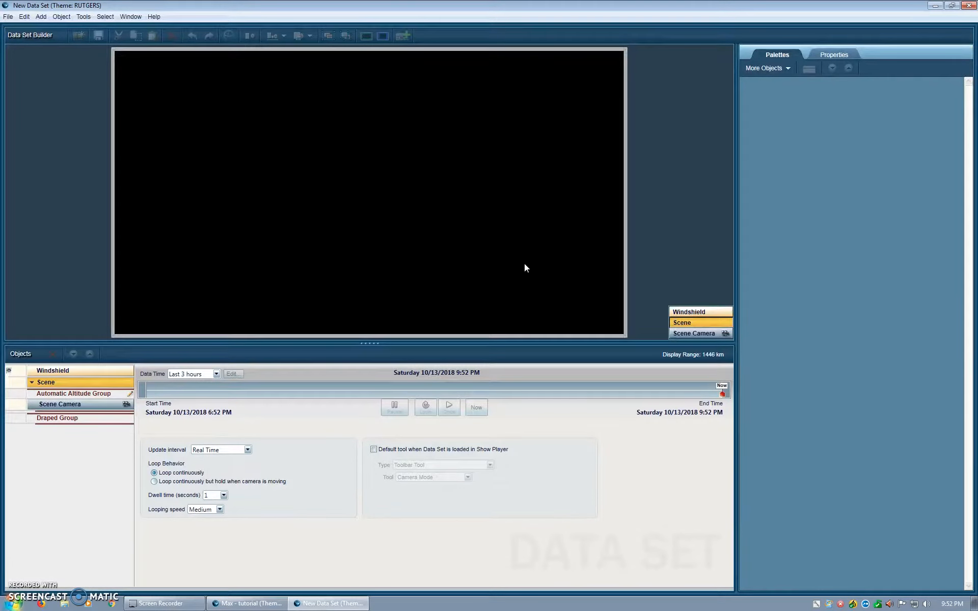
Step: Position the scene camera over New Jersey and New York City, zoomed to a display range of about 438 km
{"action": "left_click", "coordinate": [693, 333]}
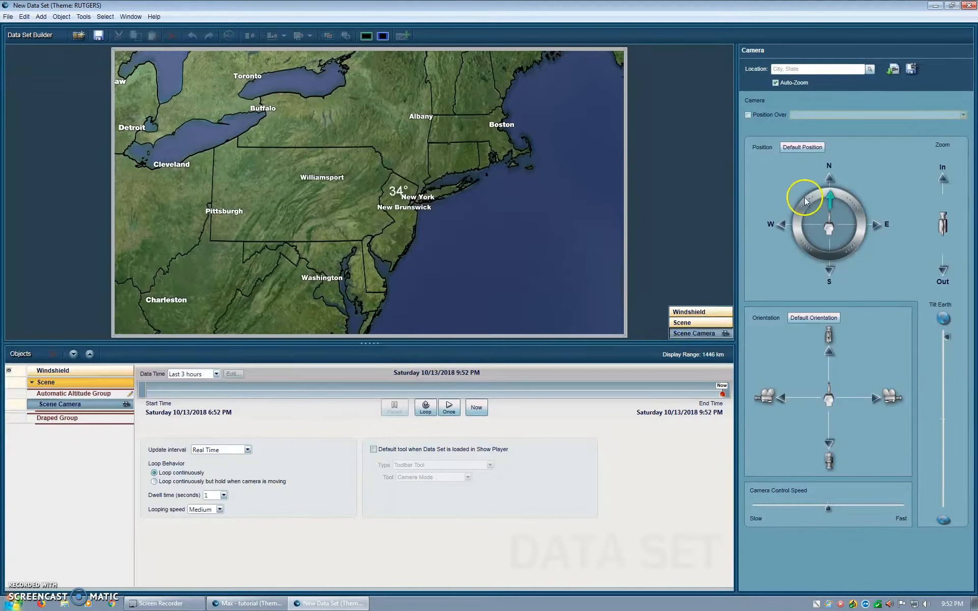
{"action": "left_click", "coordinate": [942, 271]}
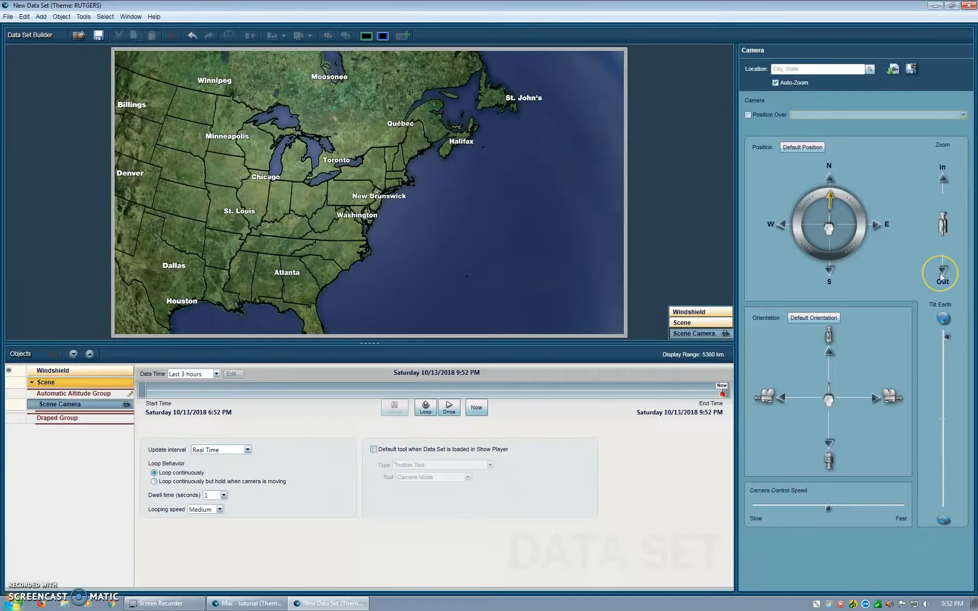
{"action": "left_click", "coordinate": [943, 179]}
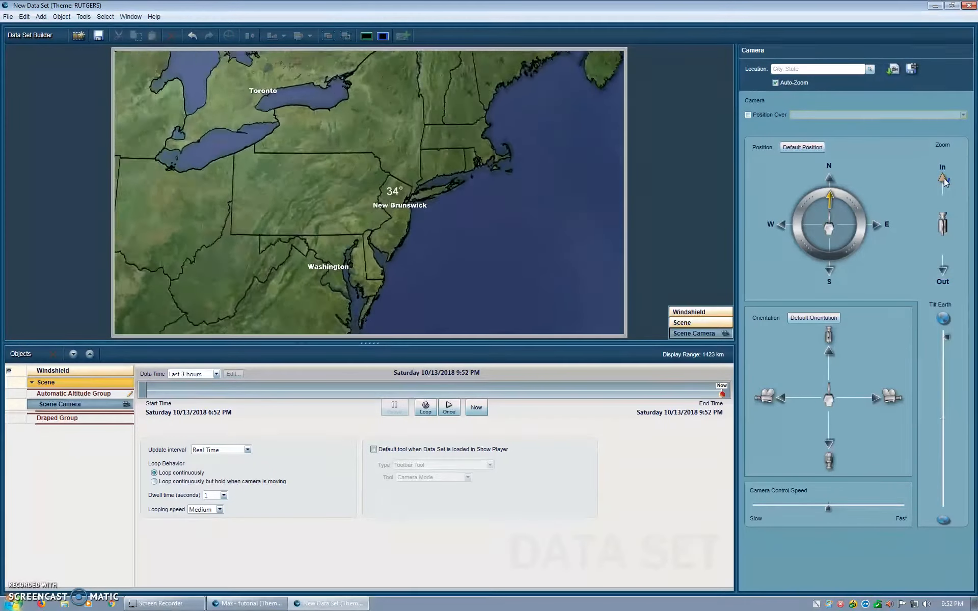
{"action": "left_click", "coordinate": [876, 224]}
{"action": "left_click", "coordinate": [831, 179]}
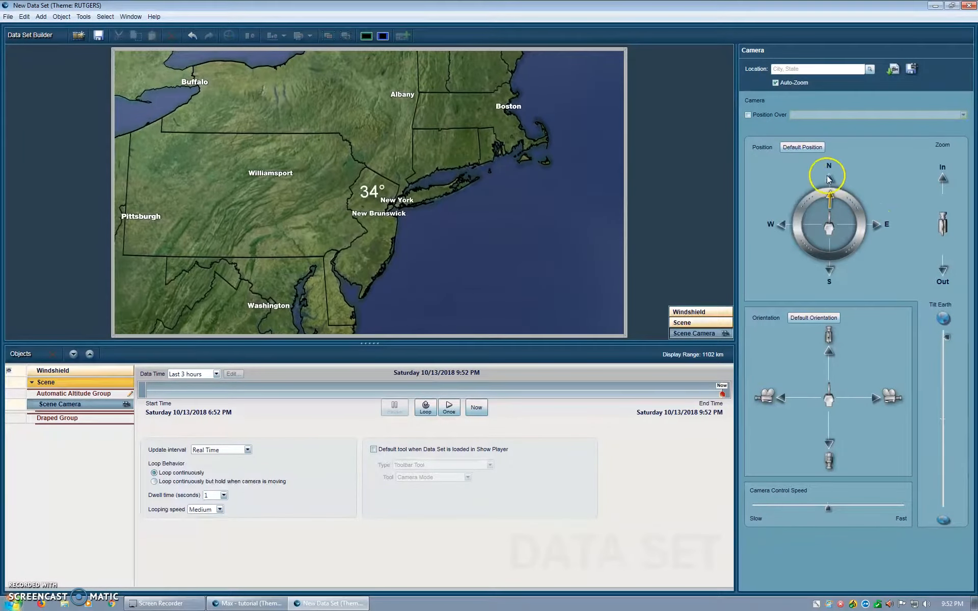
{"action": "left_click", "coordinate": [943, 178]}
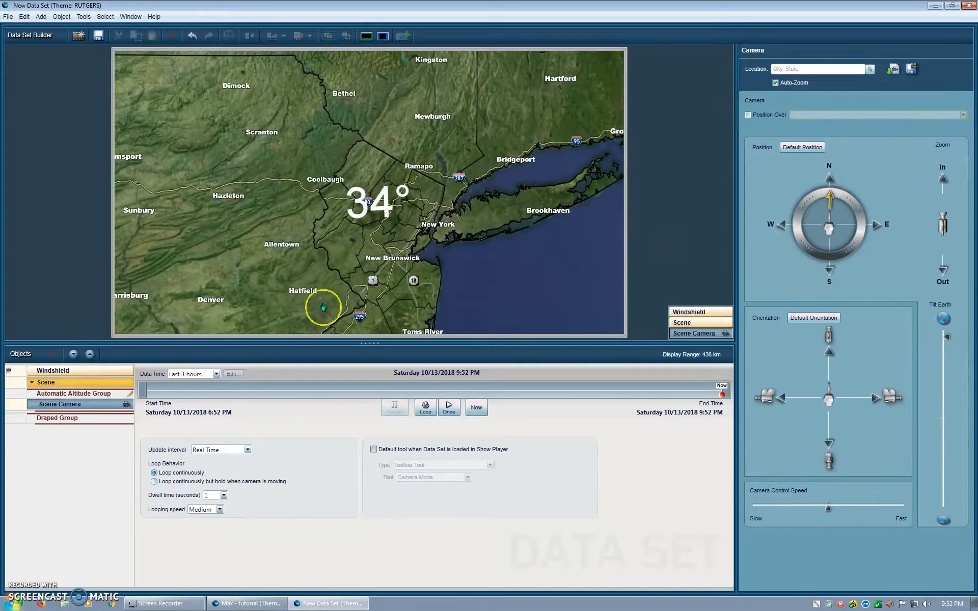
Step: Add a text object to the scene just below New Brunswick and make it read 56°
{"action": "left_click", "coordinate": [39, 17]}
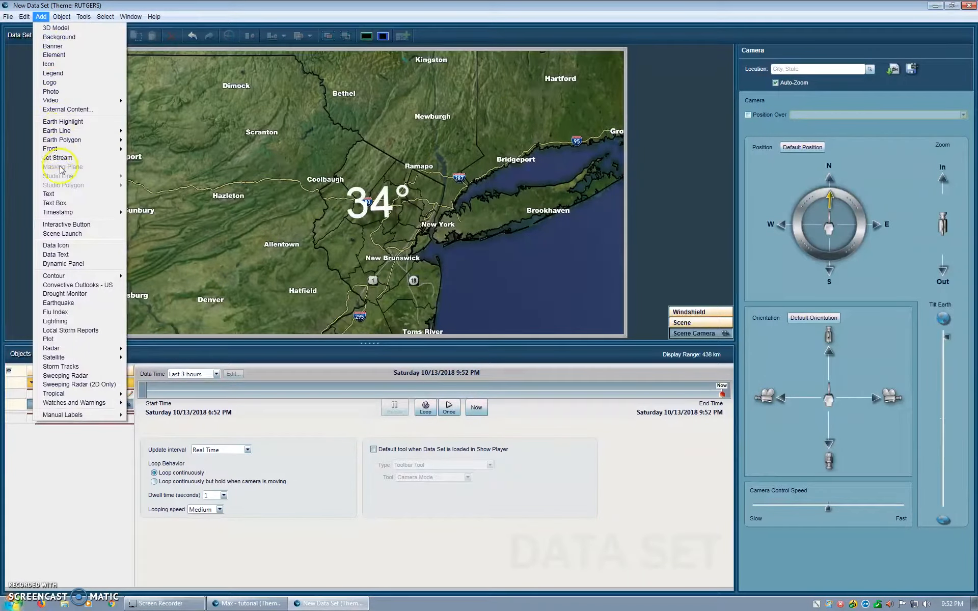
{"action": "left_click", "coordinate": [72, 202]}
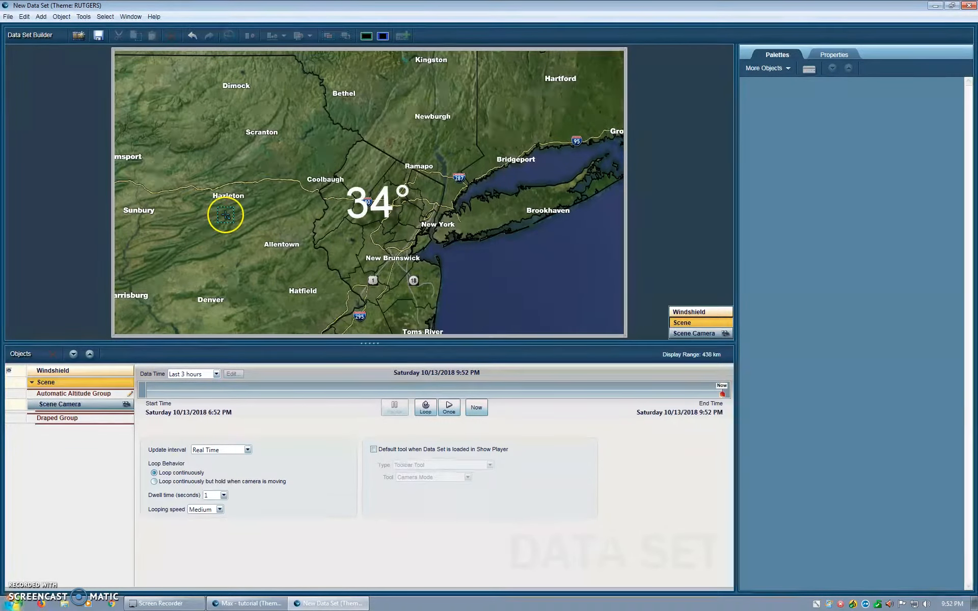
{"action": "left_click", "coordinate": [381, 280]}
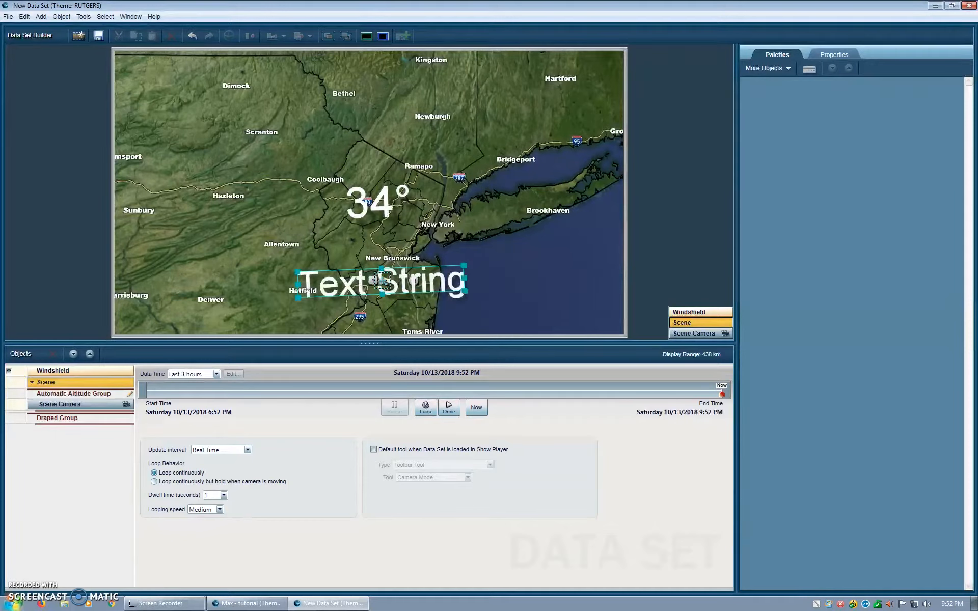
{"action": "left_click", "coordinate": [413, 295]}
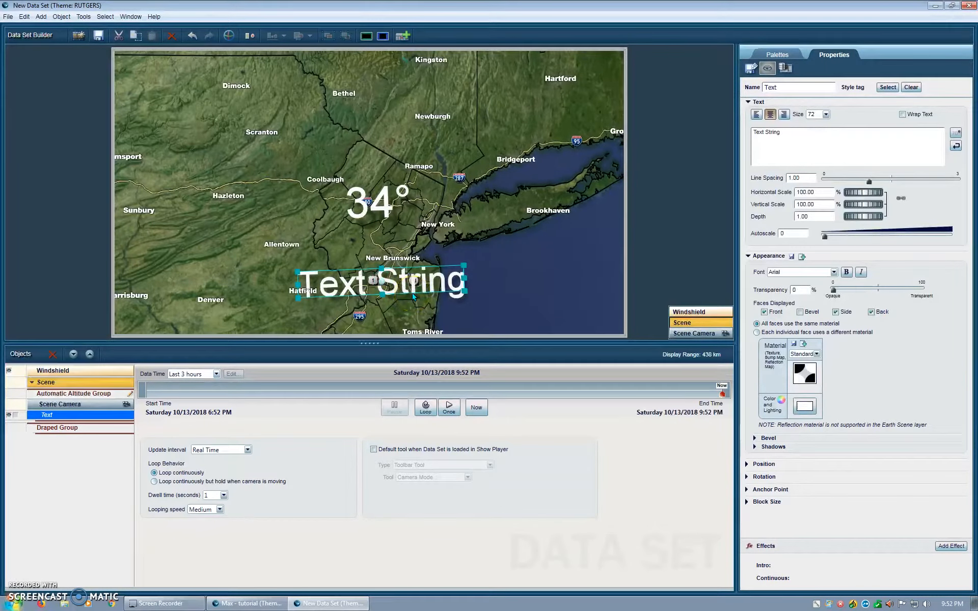
{"action": "left_click_drag", "start_coordinate": [796, 134], "coordinate": [686, 134]}
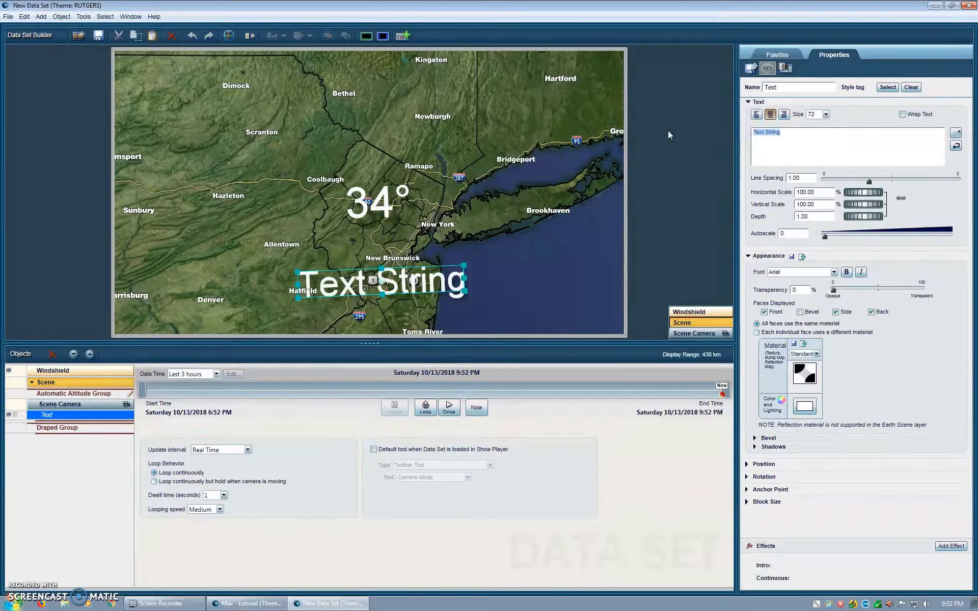
{"action": "type", "text": "56"}
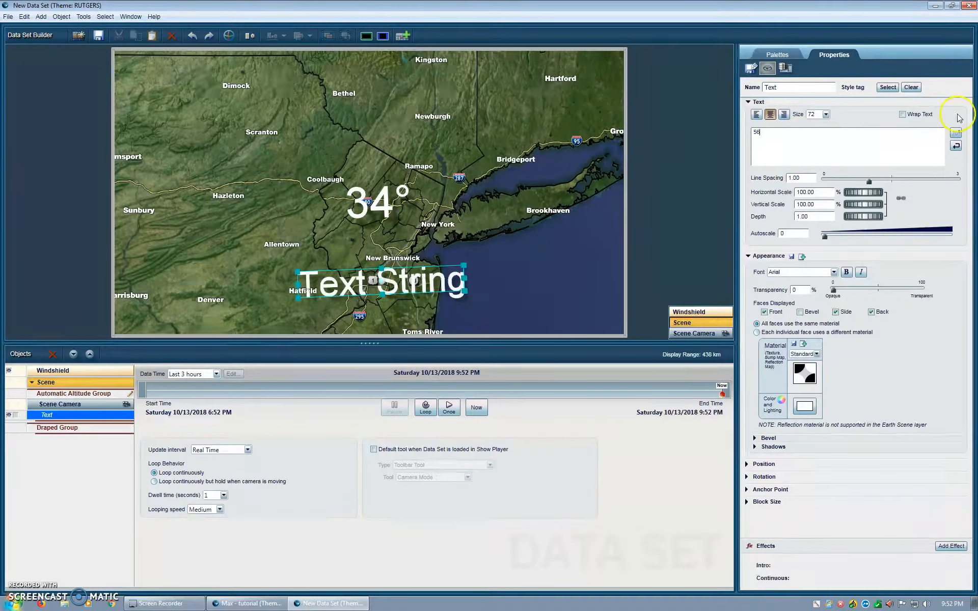
{"action": "left_click", "coordinate": [956, 133]}
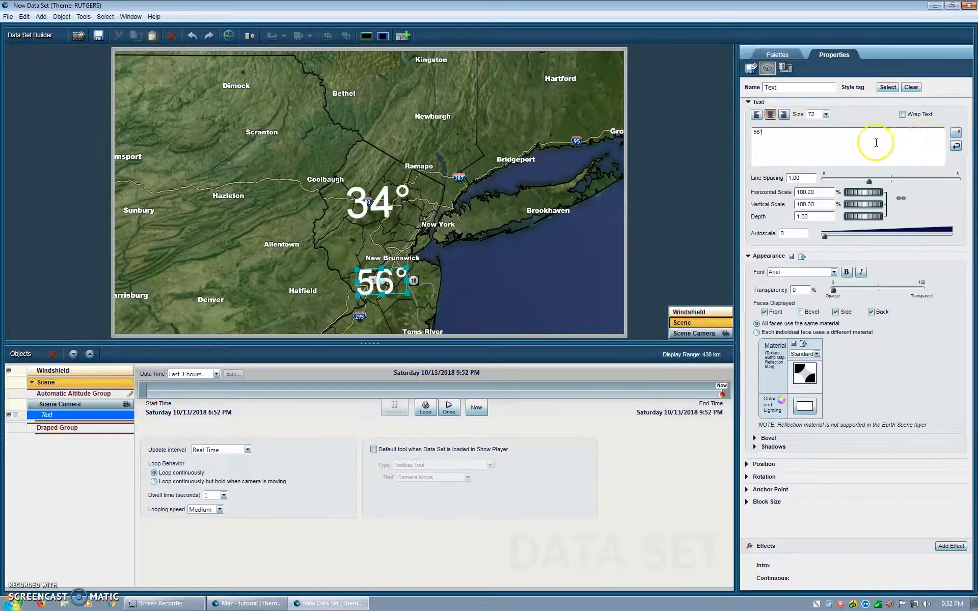
Step: Set the 56° text's size to 36 and move it slightly up and to the right, beneath the New Brunswick label
{"action": "left_click", "coordinate": [827, 115]}
{"action": "left_click", "coordinate": [814, 173]}
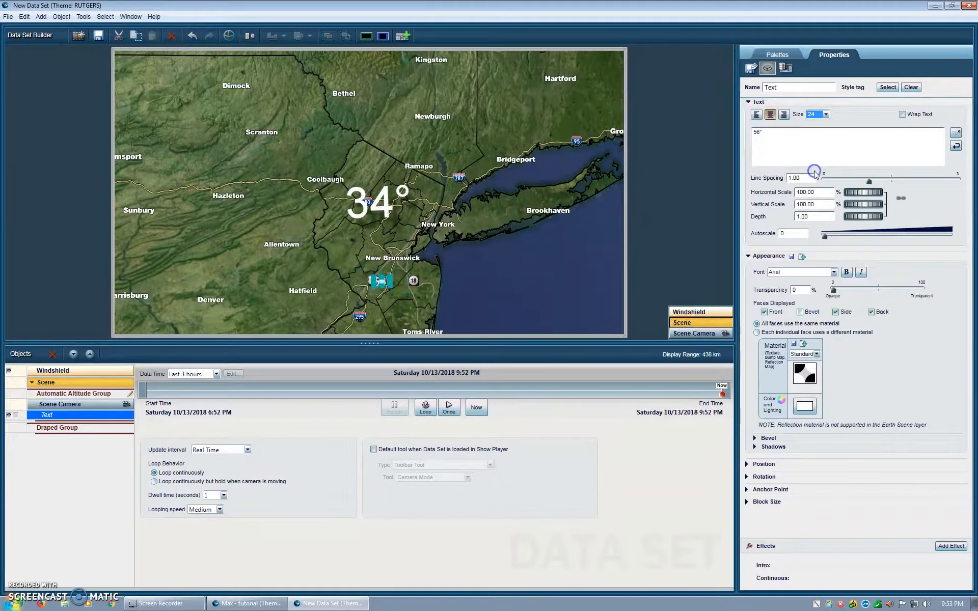
{"action": "left_click", "coordinate": [826, 114]}
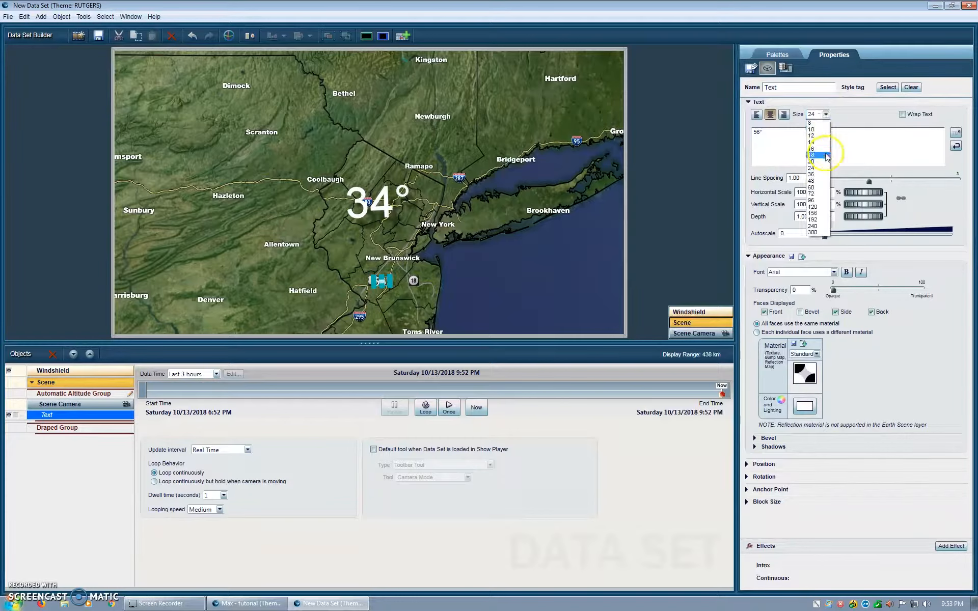
{"action": "left_click", "coordinate": [818, 175]}
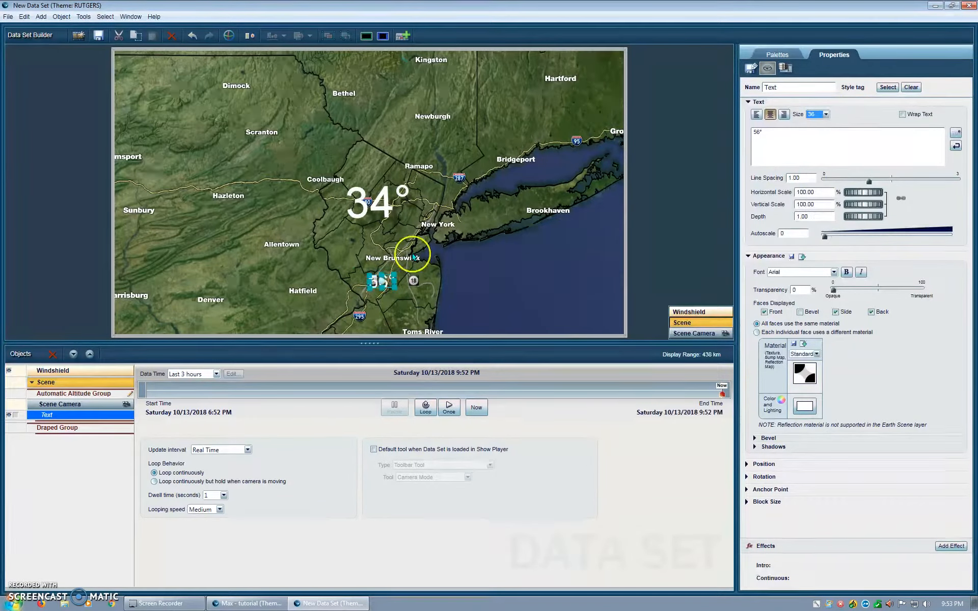
{"action": "left_click_drag", "start_coordinate": [384, 282], "coordinate": [406, 274]}
{"action": "left_click", "coordinate": [512, 256]}
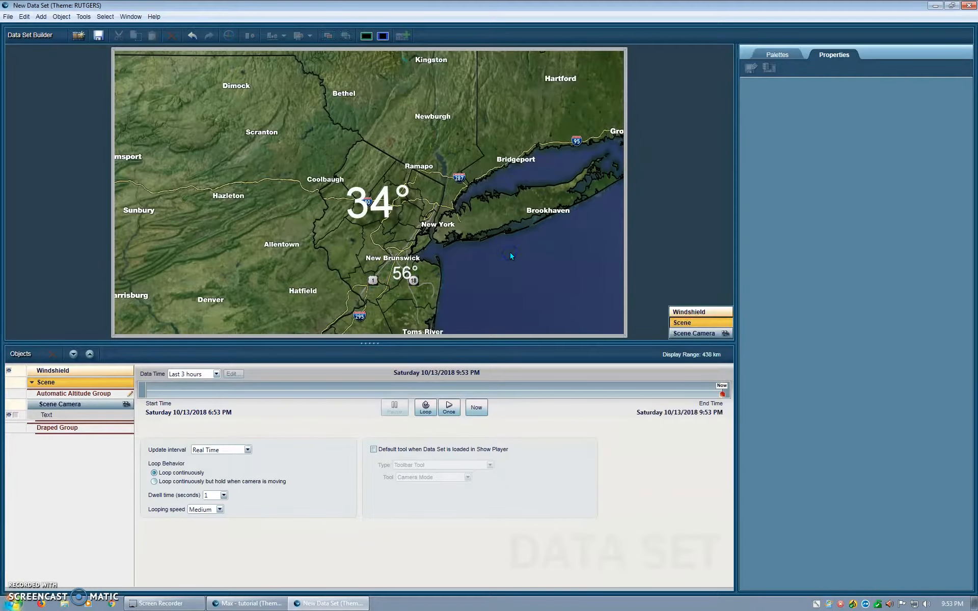
Step: Save the data set as test, overwriting the existing one, and close the Data Set Builder
{"action": "left_click", "coordinate": [97, 35]}
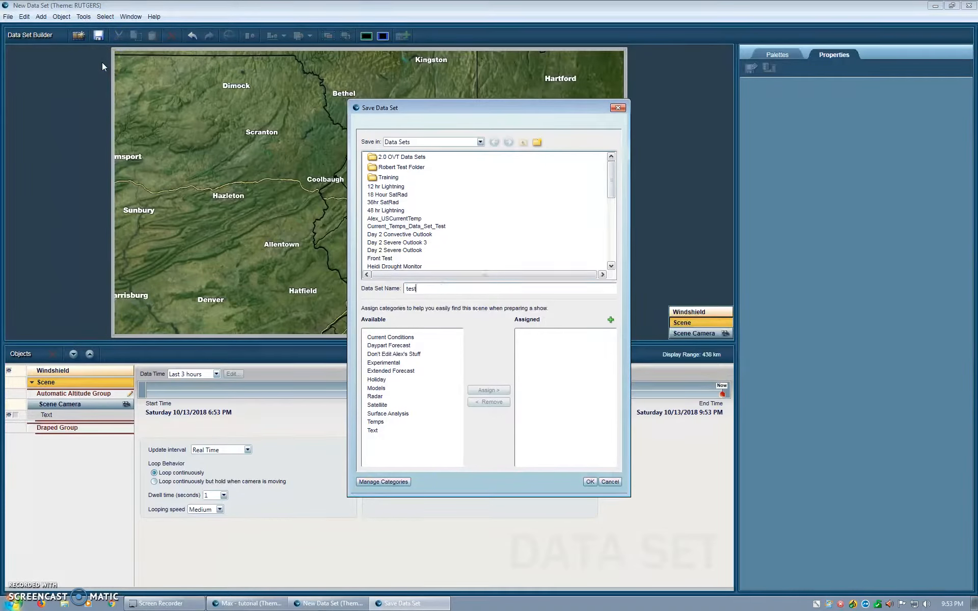
{"action": "type", "text": "test"}
{"action": "key", "text": "Return"}
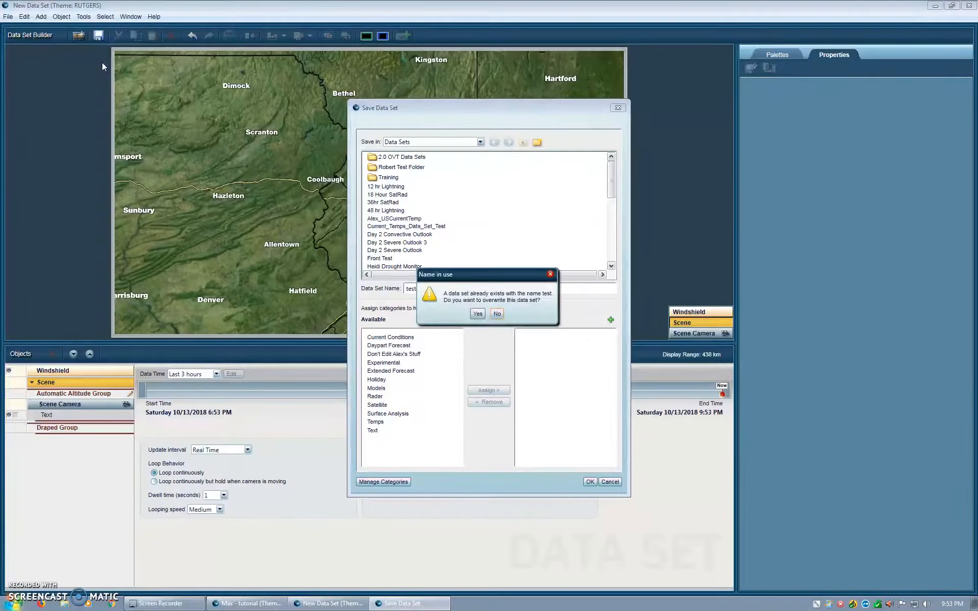
{"action": "left_click", "coordinate": [476, 315]}
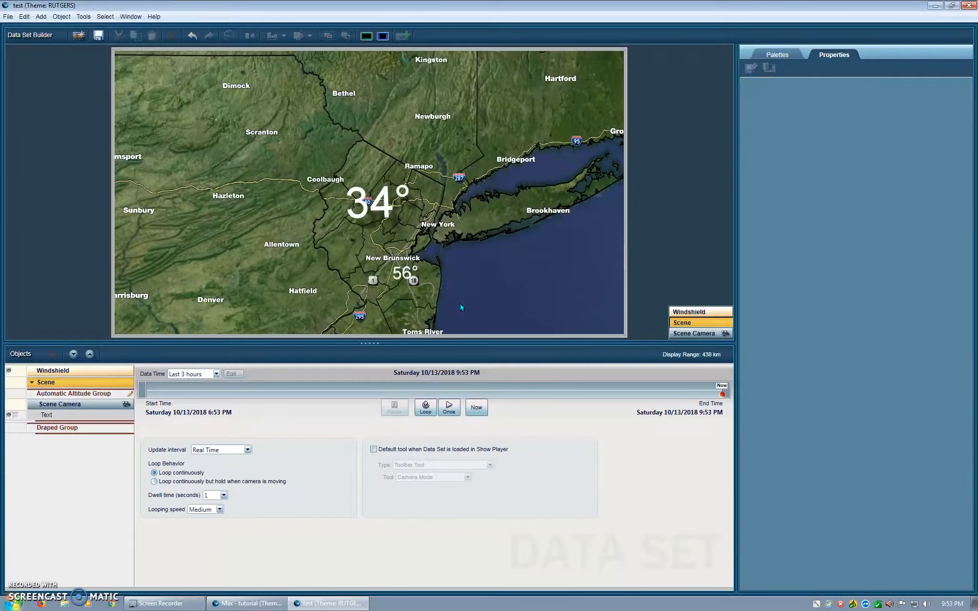
{"action": "left_click", "coordinate": [969, 6]}
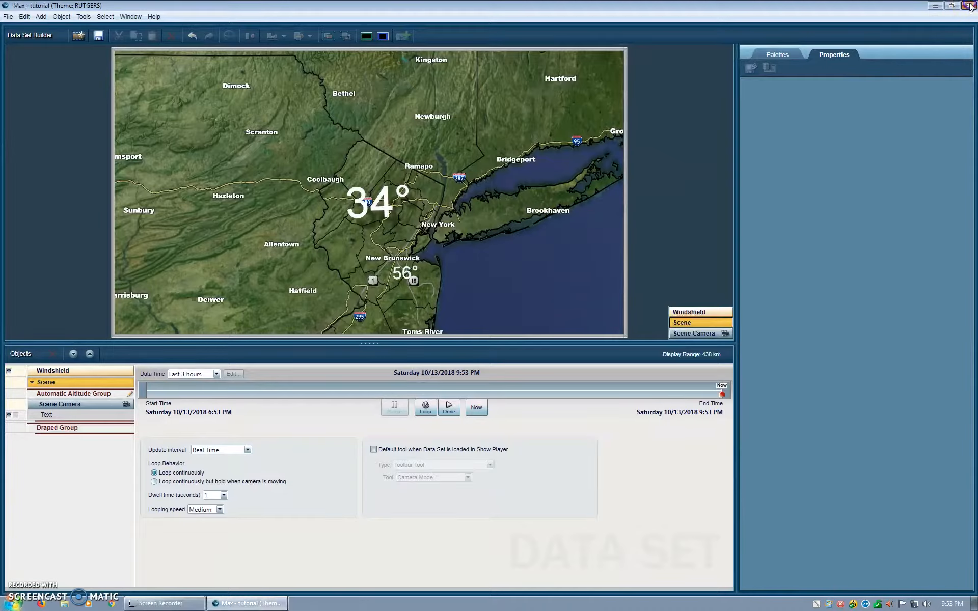
{"action": "left_click", "coordinate": [970, 5]}
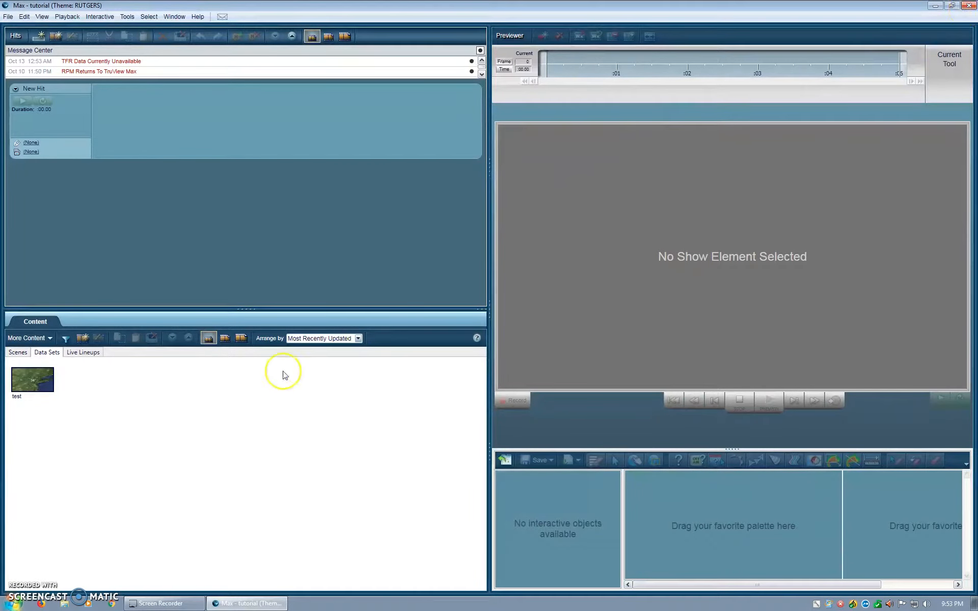
Step: Add the test data set to New Hit and load it in the Previewer
{"action": "left_click_drag", "start_coordinate": [32, 380], "coordinate": [135, 128]}
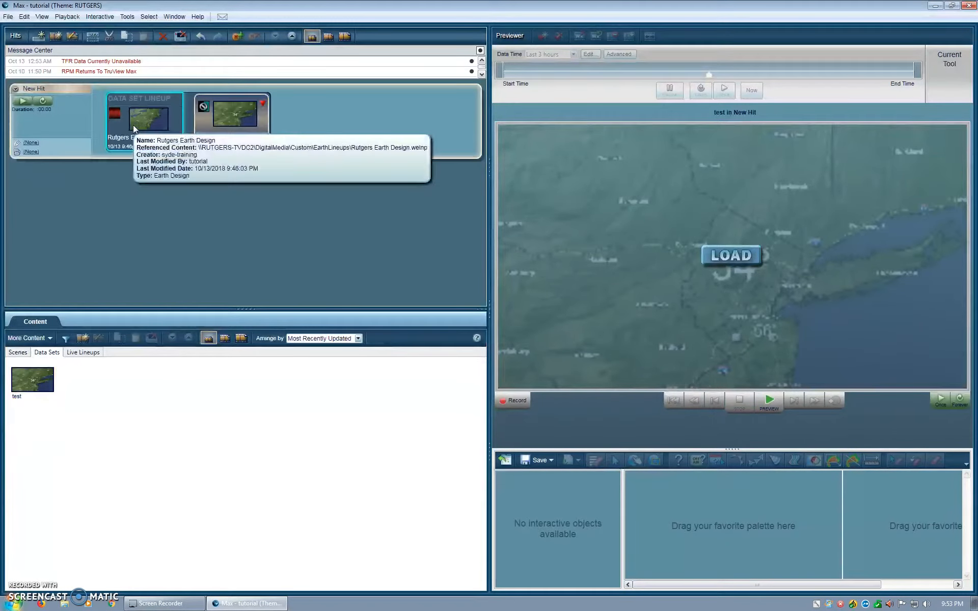
{"action": "left_click", "coordinate": [750, 263]}
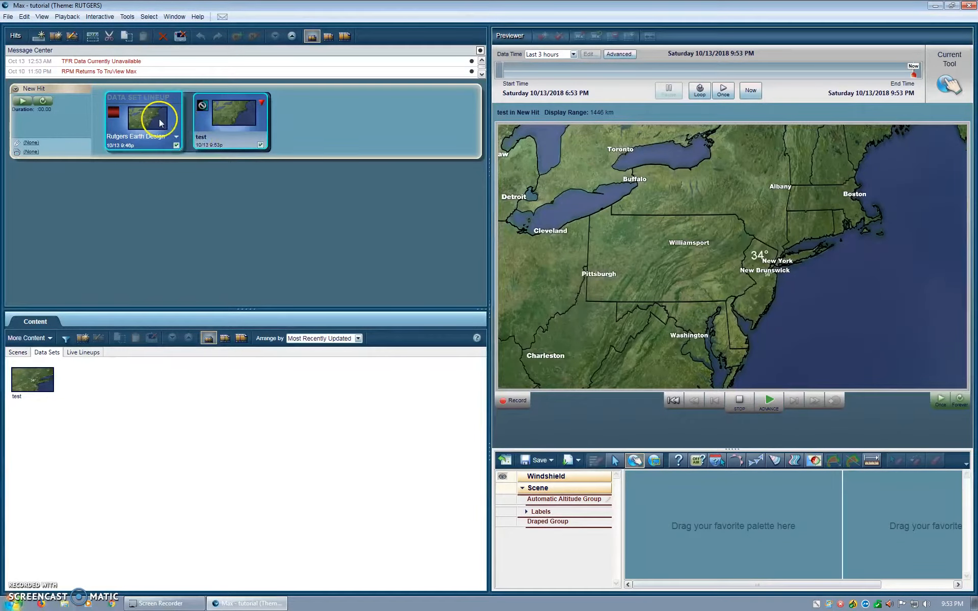
Step: Open the Rutgers Earth Design from the New Hit data set lineup for editing
{"action": "right_click", "coordinate": [237, 120]}
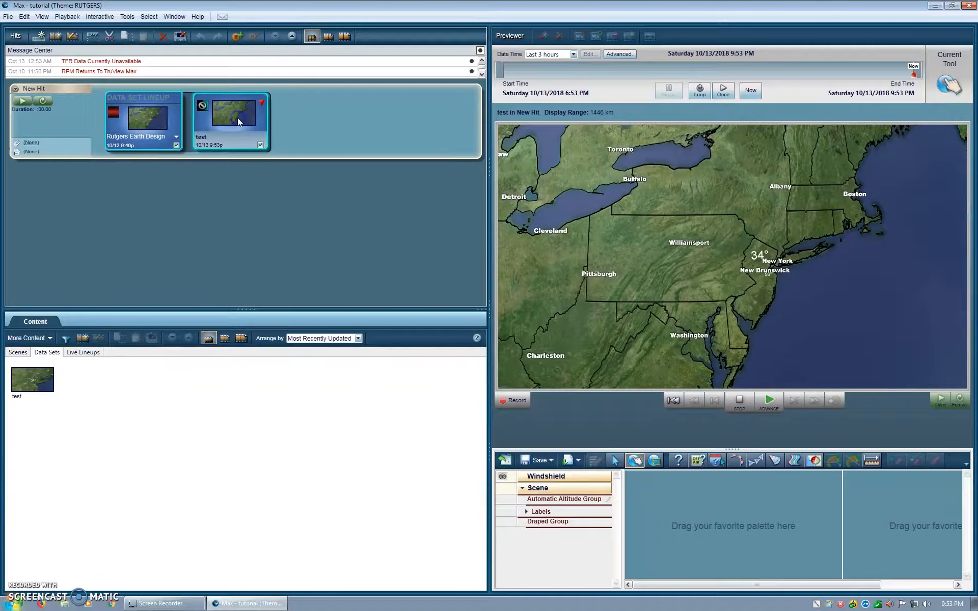
{"action": "right_click", "coordinate": [238, 121]}
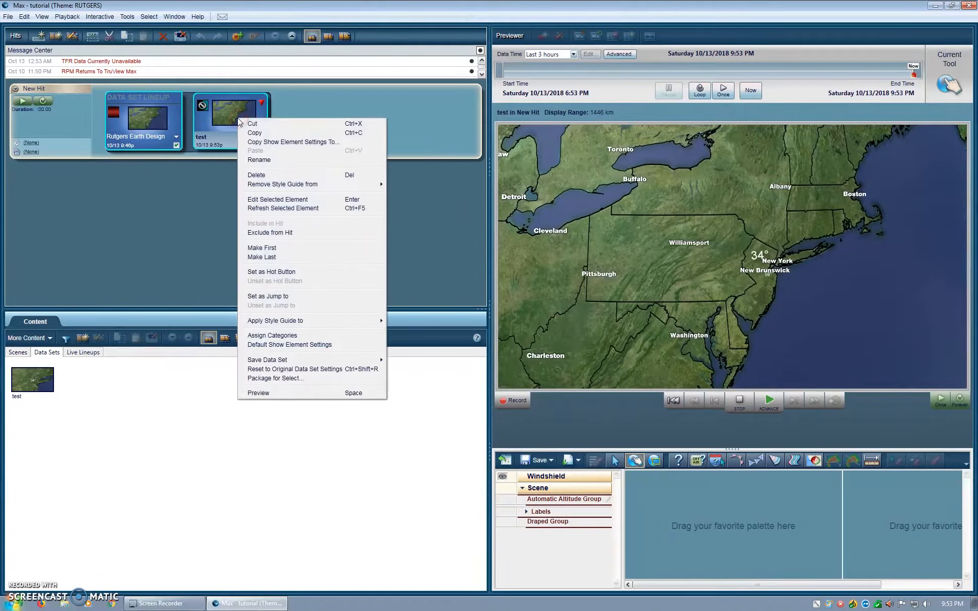
{"action": "left_click", "coordinate": [168, 122]}
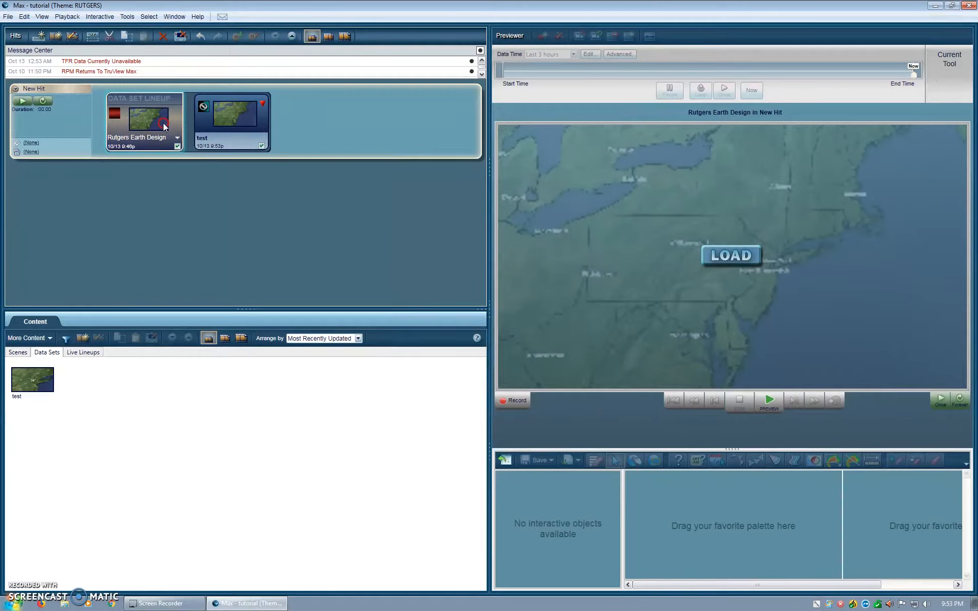
{"action": "right_click", "coordinate": [164, 124]}
{"action": "left_click", "coordinate": [185, 190]}
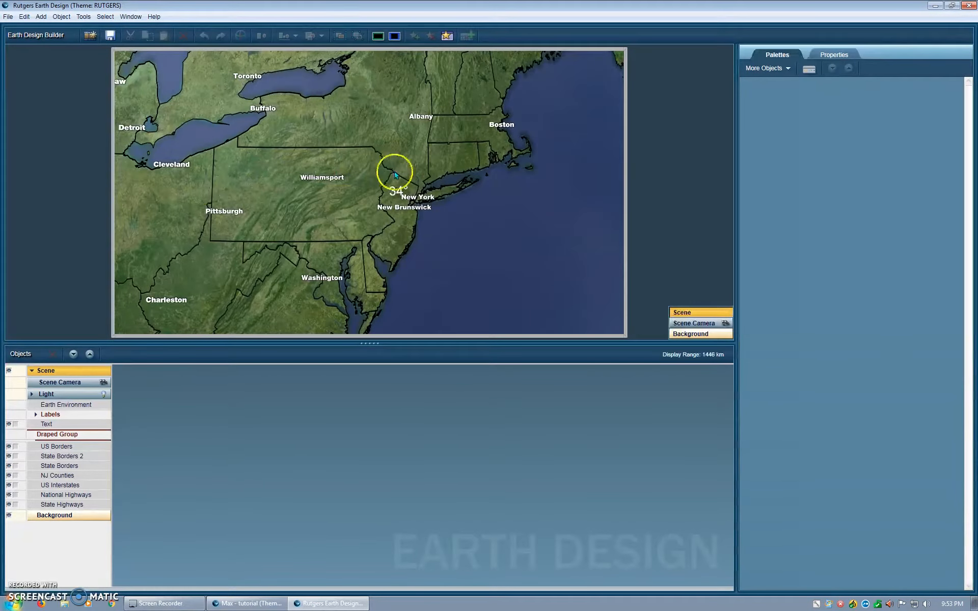
Step: Shift the position of the earth design's scene camera with the camera controls
{"action": "left_click", "coordinate": [64, 384]}
{"action": "left_click", "coordinate": [799, 202]}
{"action": "left_click", "coordinate": [874, 200]}
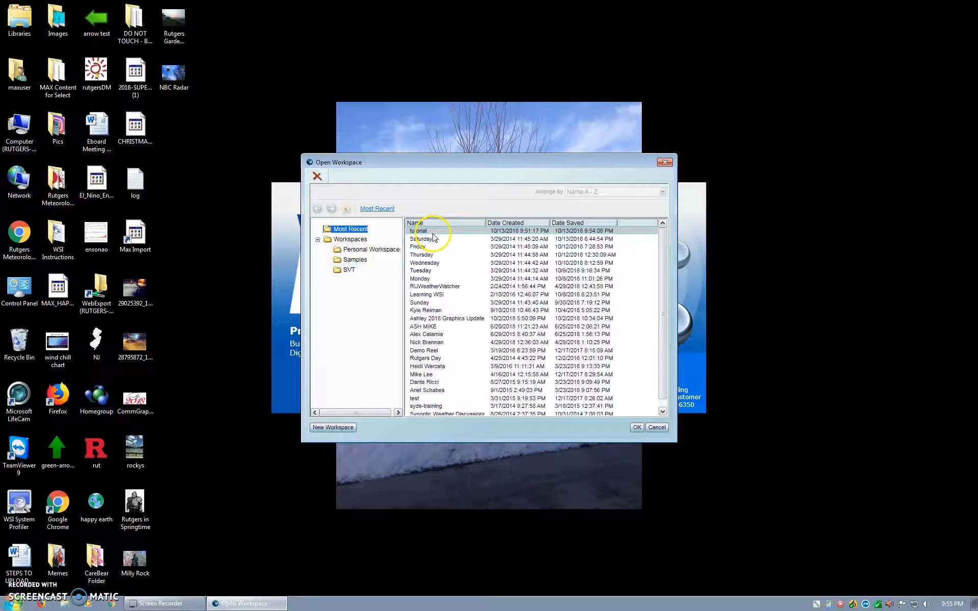
{"action": "left_click", "coordinate": [432, 236]}
Step: Load the WW Intro 2 scene of the Sat Afternoon hit in the Previewer
{"action": "left_click", "coordinate": [636, 427]}
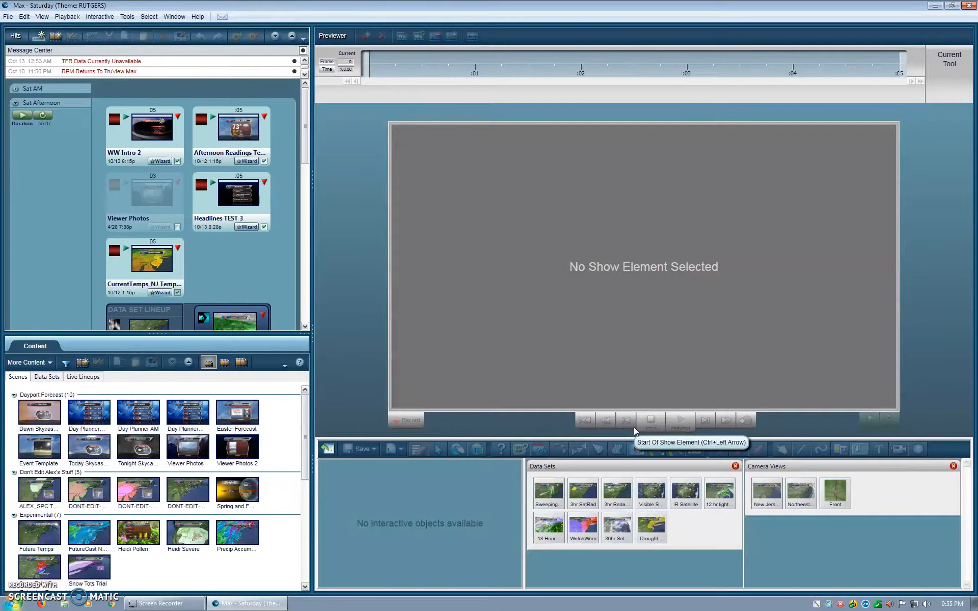
{"action": "left_click", "coordinate": [505, 81]}
{"action": "left_click", "coordinate": [176, 120]}
{"action": "left_click", "coordinate": [645, 273]}
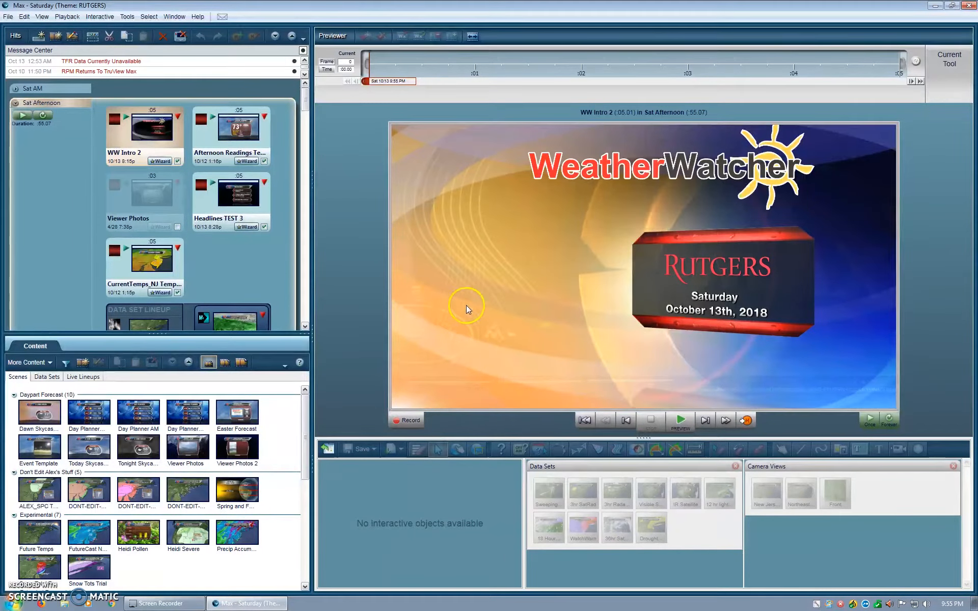
Step: Load the Afternoon Readings Template of the Sat Afternoon hit and play its preview
{"action": "left_click", "coordinate": [259, 143]}
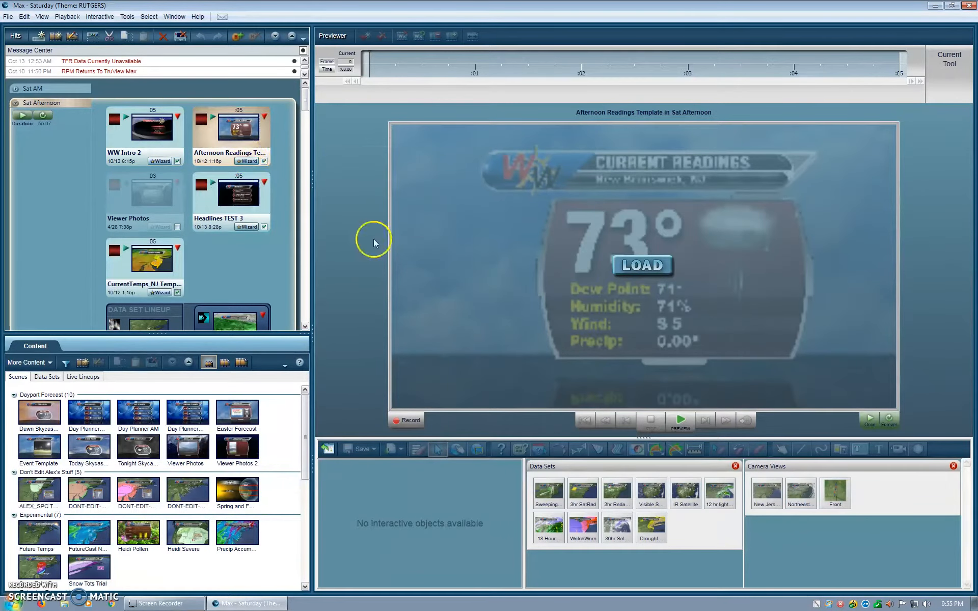
{"action": "left_click", "coordinate": [638, 266]}
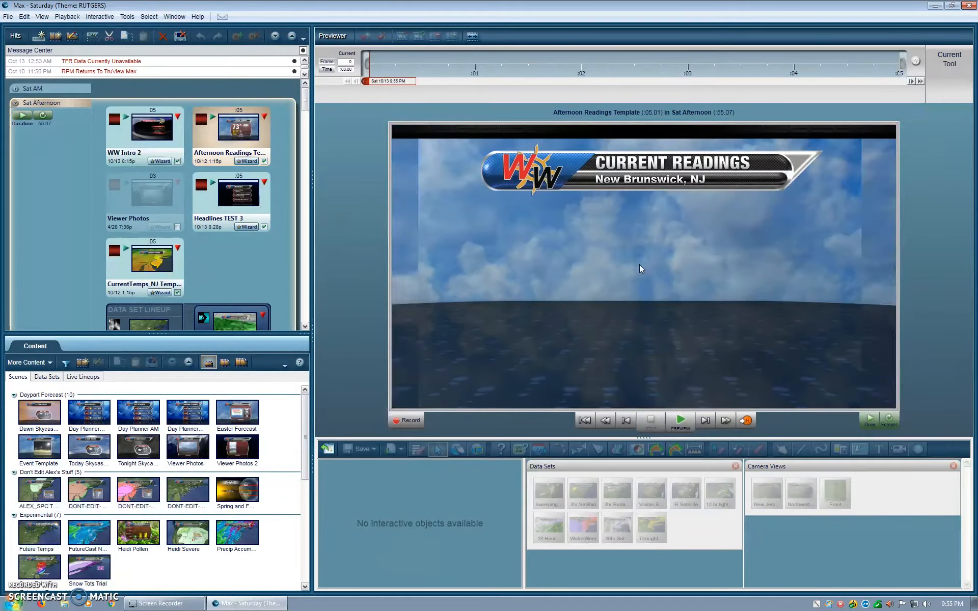
{"action": "left_click", "coordinate": [679, 421]}
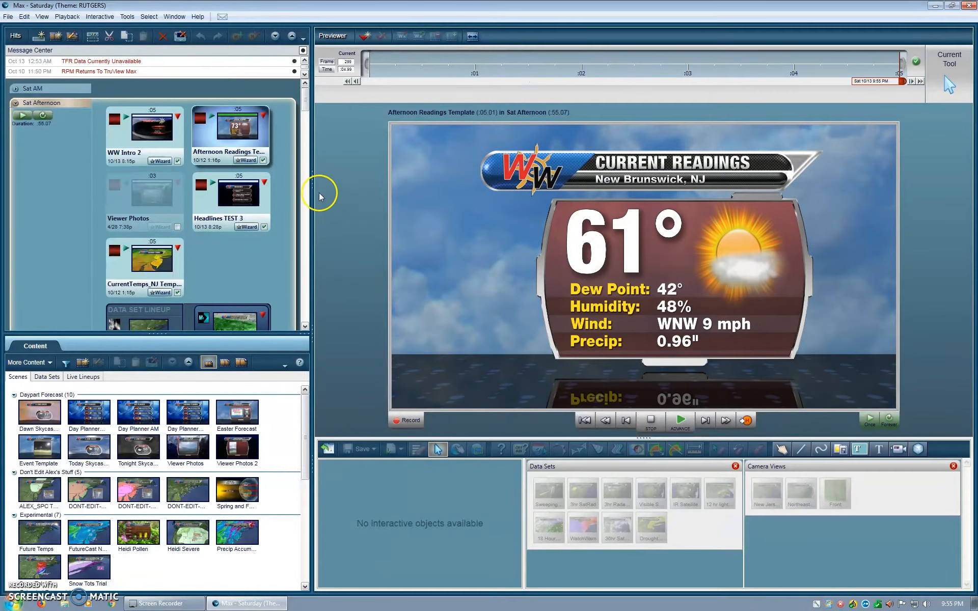
Step: Open the wizard of the Afternoon Readings Template and set the temperature override to 70°
{"action": "left_click", "coordinate": [246, 161]}
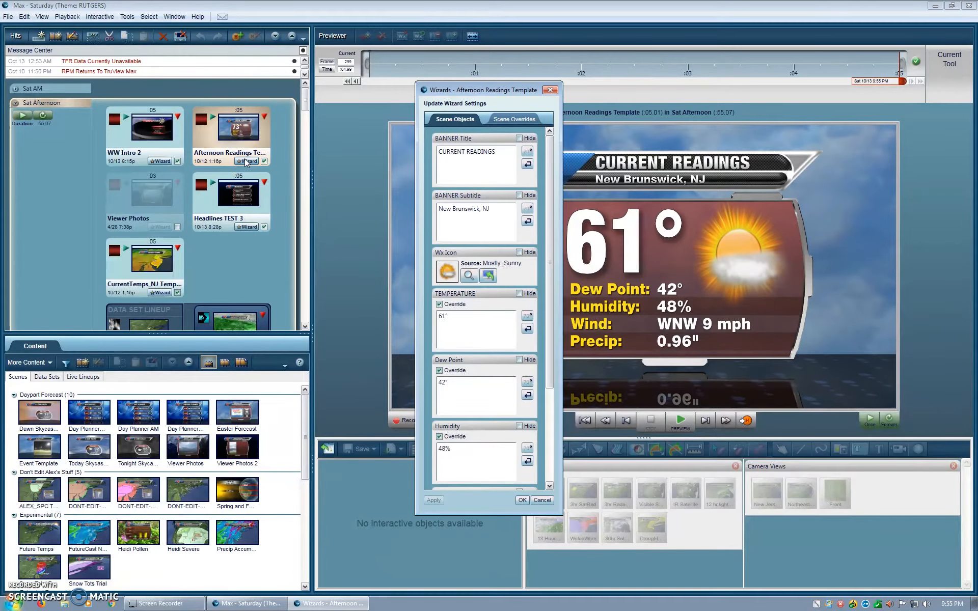
{"action": "left_click", "coordinate": [500, 164]}
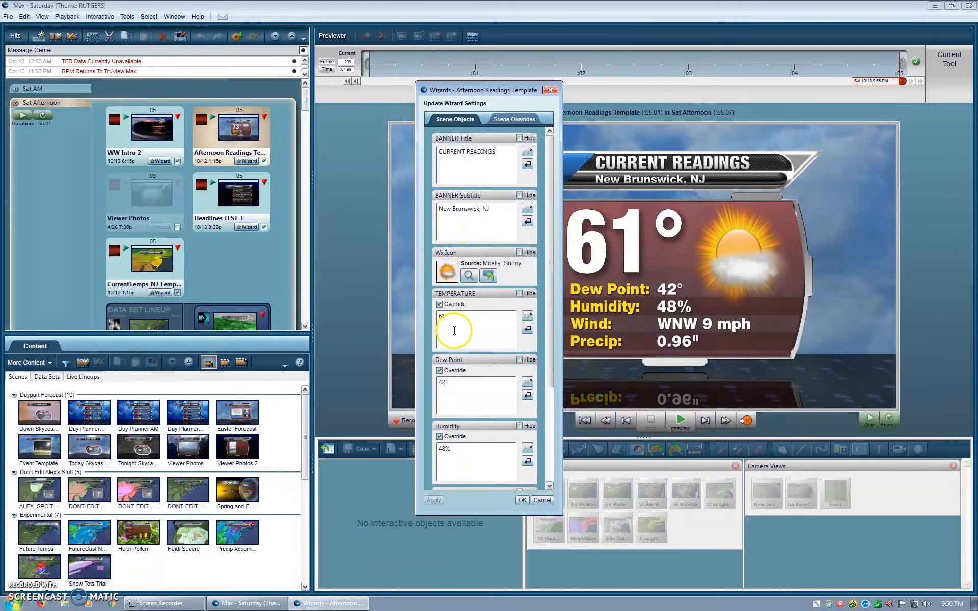
{"action": "left_click", "coordinate": [445, 316]}
{"action": "key", "text": "BackSpace"}
Step: Set the dew point override to 53° and accept the wizard settings
{"action": "key", "text": "BackSpace"}
{"action": "type", "text": "70"}
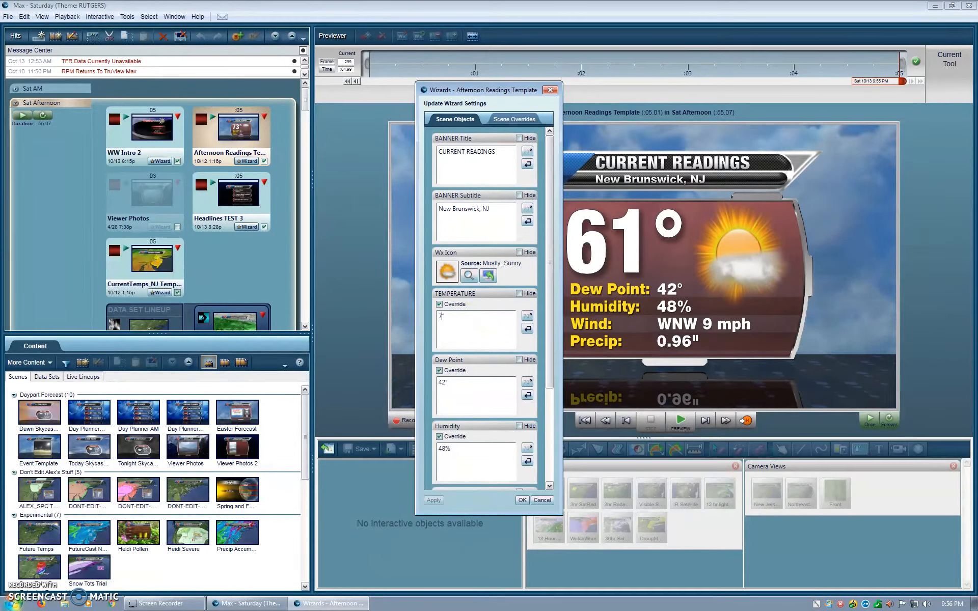
{"action": "left_click", "coordinate": [445, 383]}
{"action": "key", "text": "BackSpace"}
{"action": "key", "text": "BackSpace"}
{"action": "type", "text": "53"}
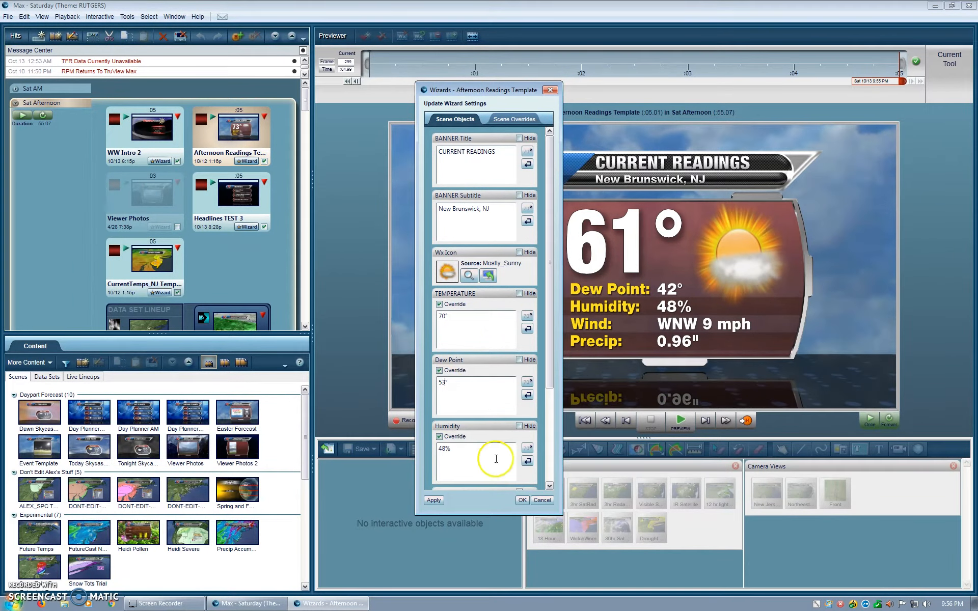
{"action": "left_click", "coordinate": [523, 501]}
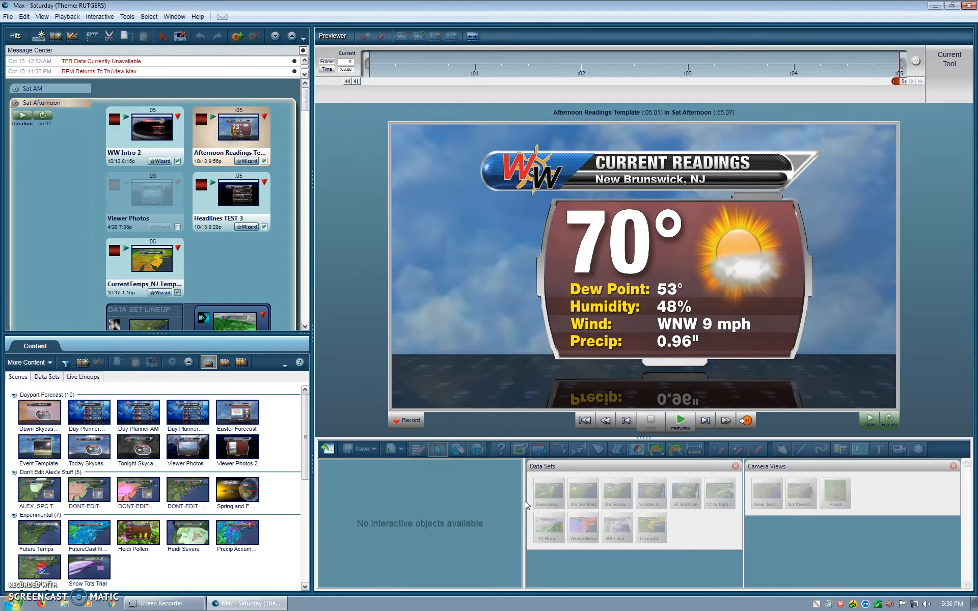